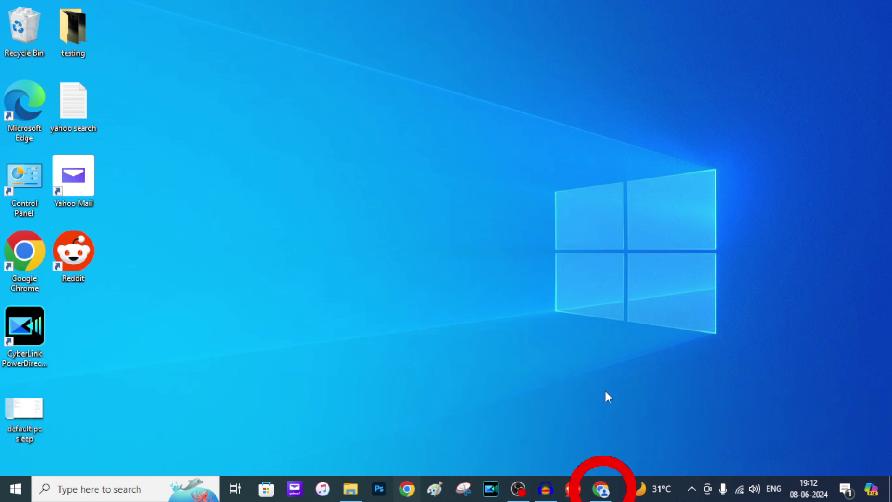
- Open a new Chrome window from the taskbar profile icon
{"action": "left_click", "coordinate": [604, 486]}
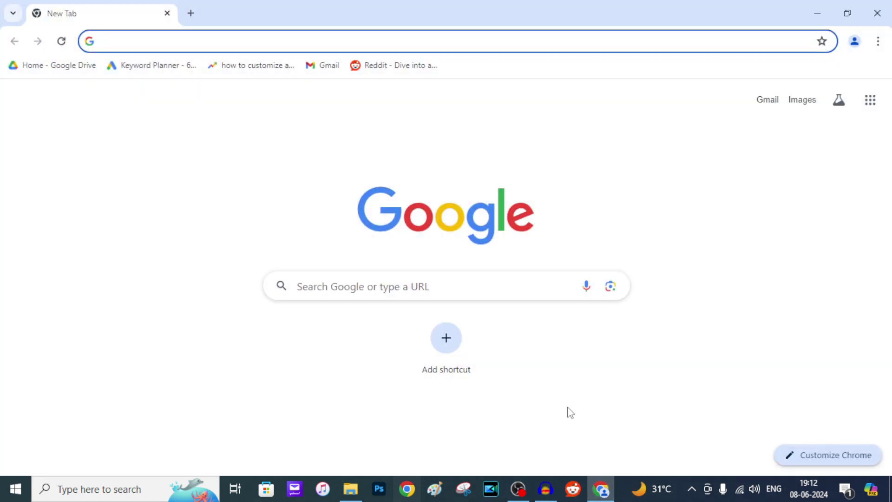
- Search Google for 'reddit' and open the 'Reddit - Dive into anything' result
{"action": "left_click", "coordinate": [369, 285]}
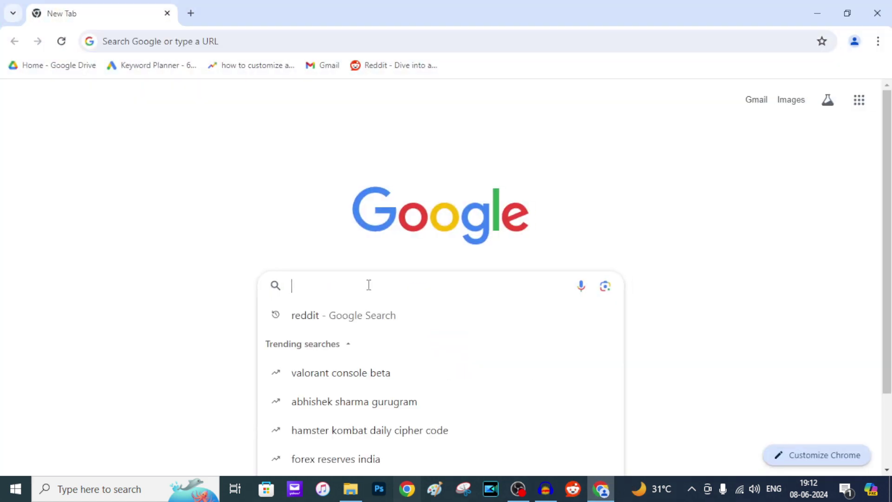
{"action": "type", "text": "reddit"}
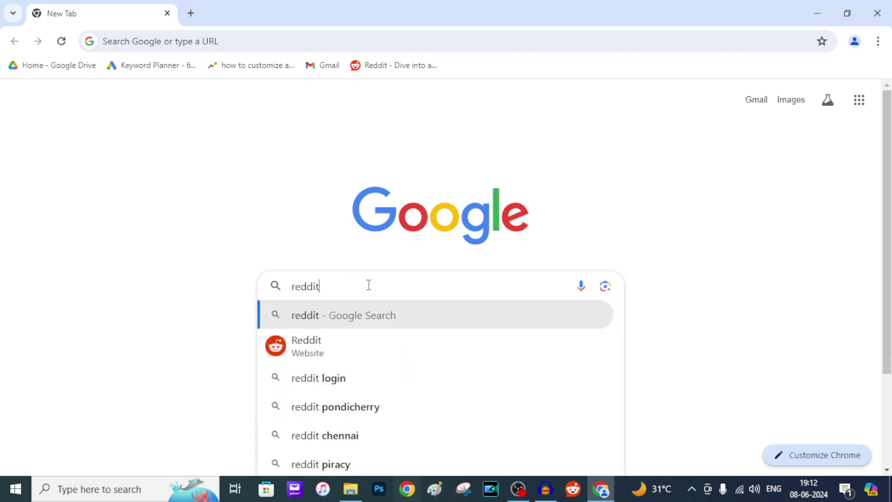
{"action": "key", "text": "Return"}
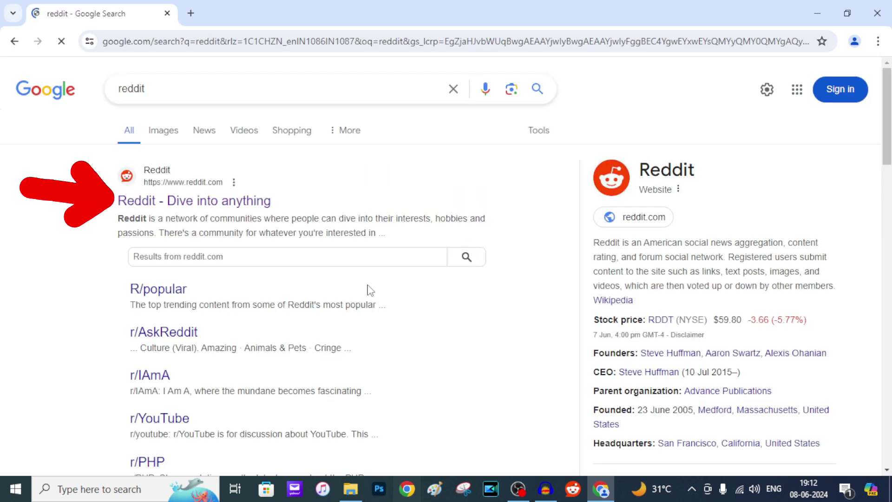
{"action": "left_click", "coordinate": [243, 203]}
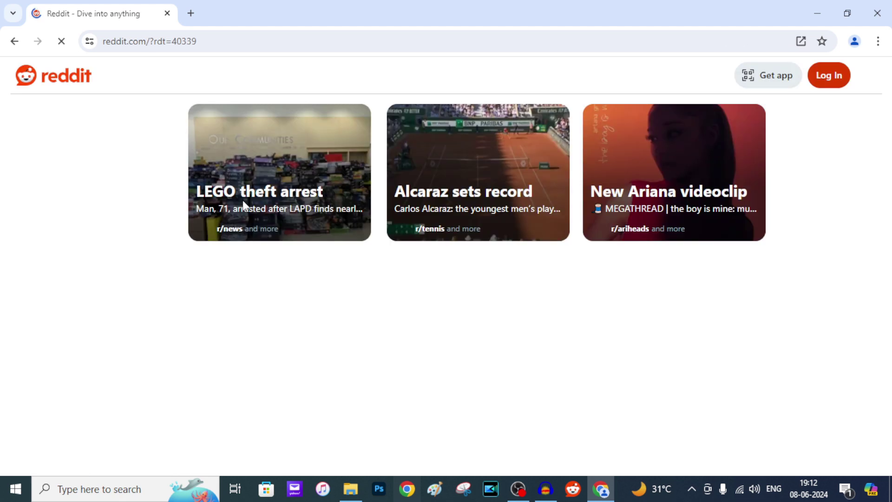
- Start Reddit's Continue with Google login, entering the Google account's email
{"action": "left_click", "coordinate": [823, 75]}
{"action": "left_click", "coordinate": [446, 170]}
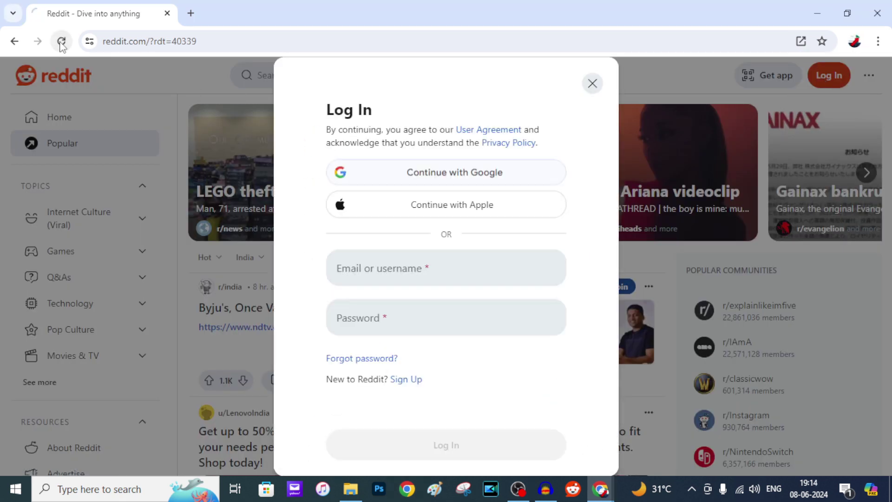
{"action": "left_click", "coordinate": [61, 42]}
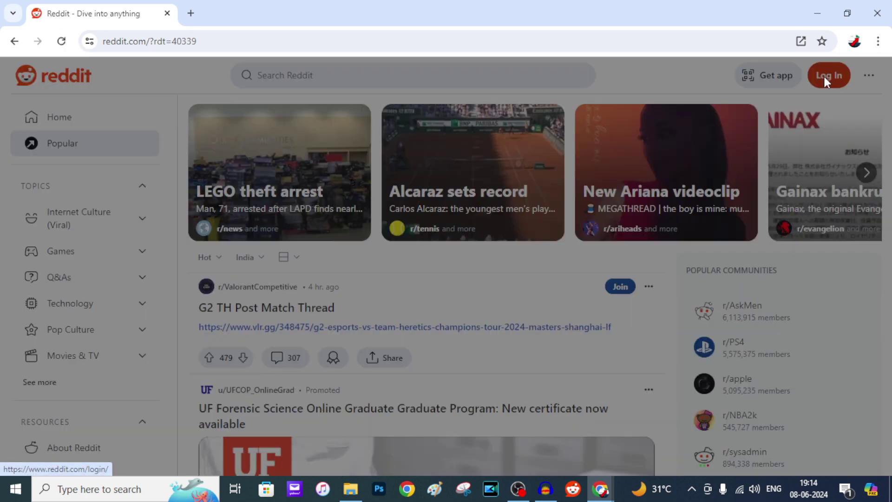
- Retry the Google login and pick the account to reach the Home feed's profile menu
{"action": "left_click", "coordinate": [823, 75]}
{"action": "left_click", "coordinate": [435, 174]}
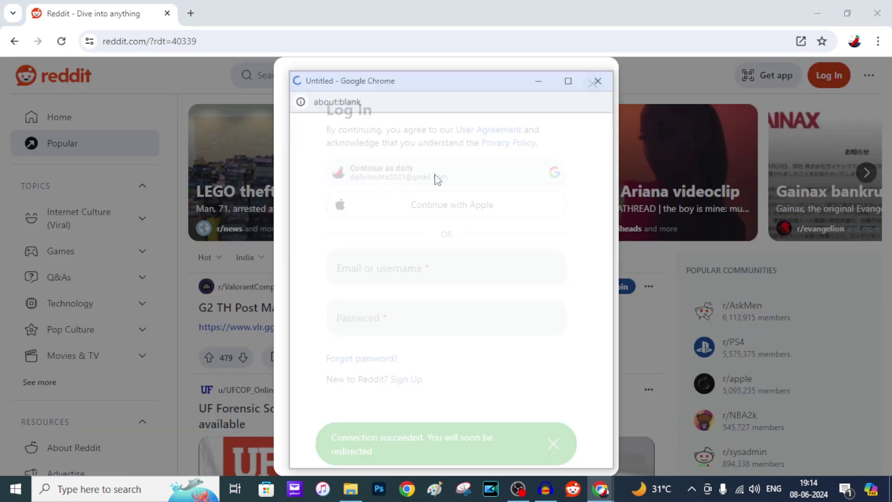
{"action": "left_click", "coordinate": [416, 271]}
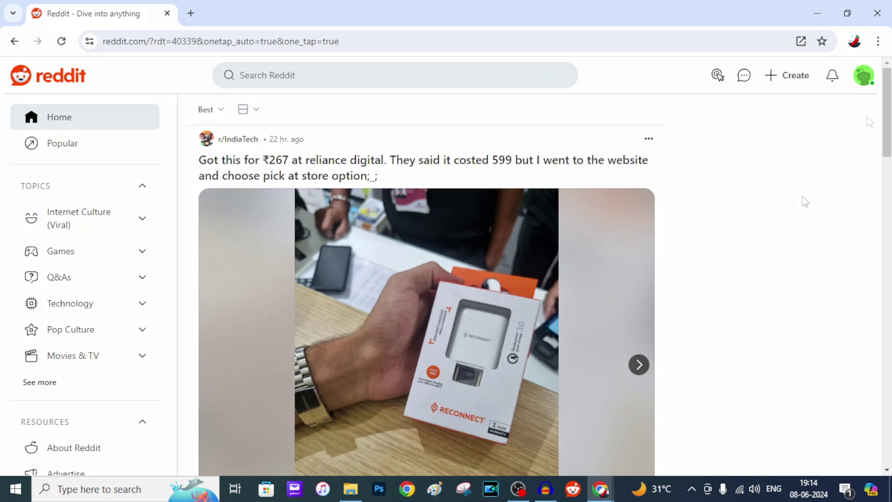
{"action": "left_click", "coordinate": [864, 76]}
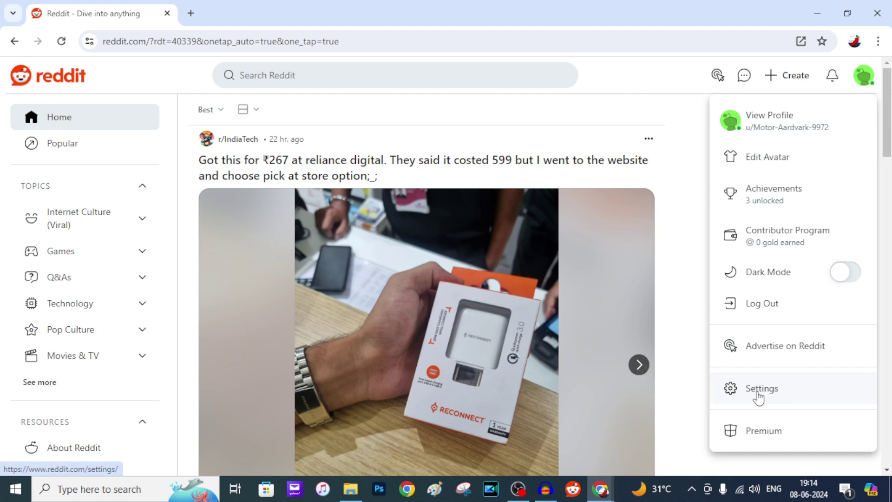
- Go to Settings, scroll to Advanced, and choose Delete Account, which asks to create a password
{"action": "left_click", "coordinate": [757, 394]}
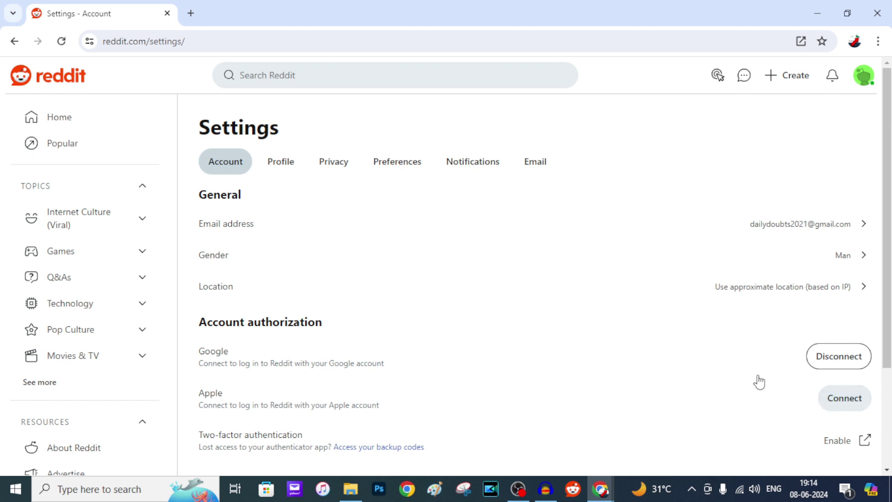
{"action": "scroll", "coordinate": [759, 381], "scroll_direction": "down", "scroll_amount": 3}
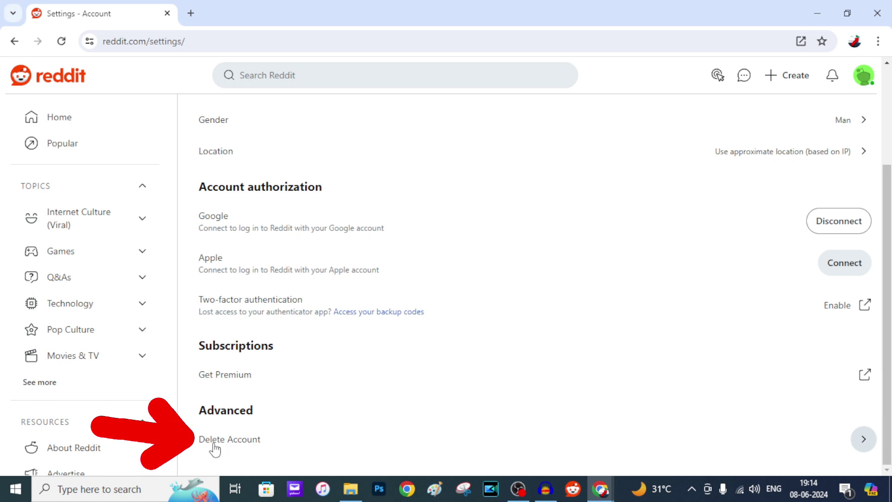
{"action": "left_click", "coordinate": [246, 445]}
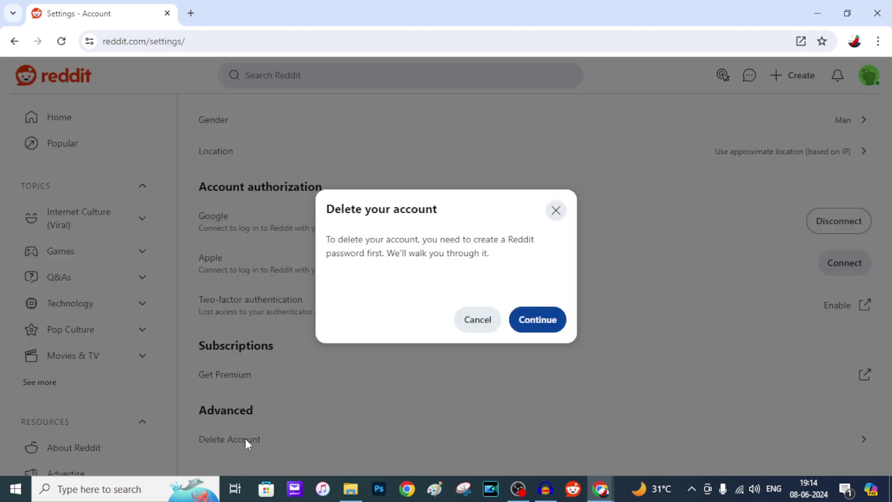
- Accept creating a Reddit password so the link is emailed, then dismiss the notice
{"action": "left_click", "coordinate": [537, 321]}
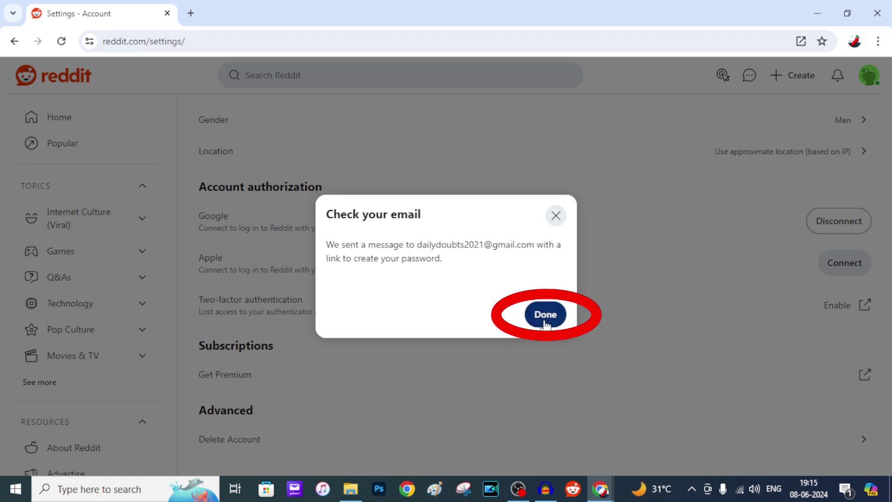
{"action": "left_click", "coordinate": [545, 316]}
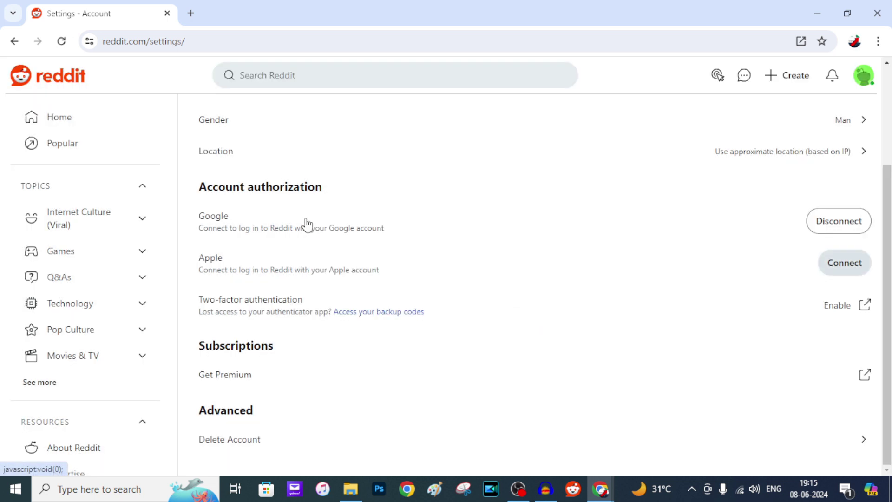
- In a new tab, open Gmail from Google apps and view the 'Reddit password reset' email
{"action": "left_click", "coordinate": [191, 14]}
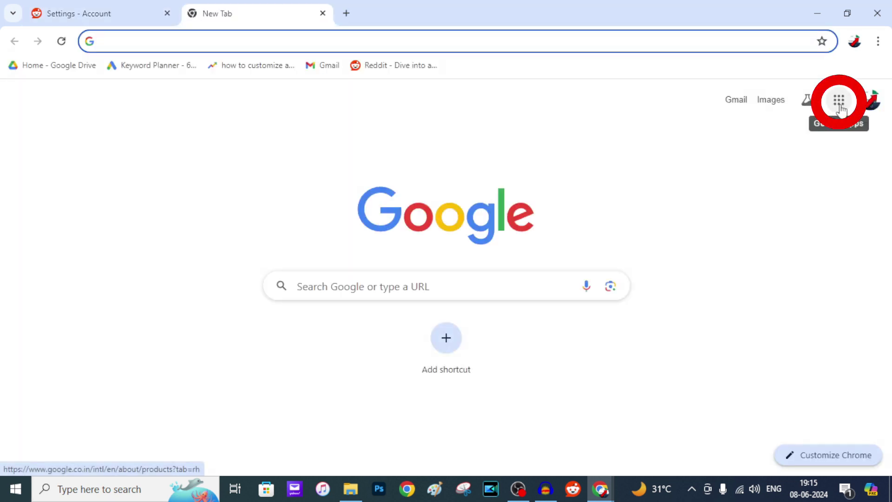
{"action": "left_click", "coordinate": [840, 106]}
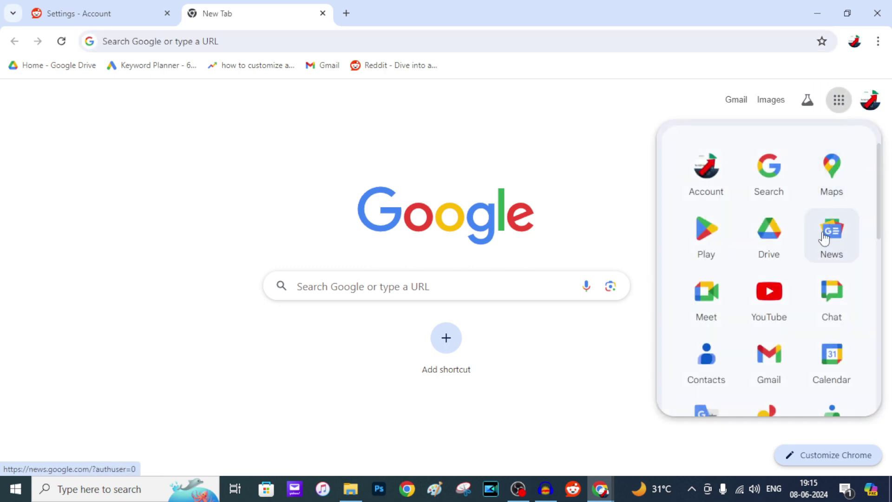
{"action": "left_click", "coordinate": [772, 359]}
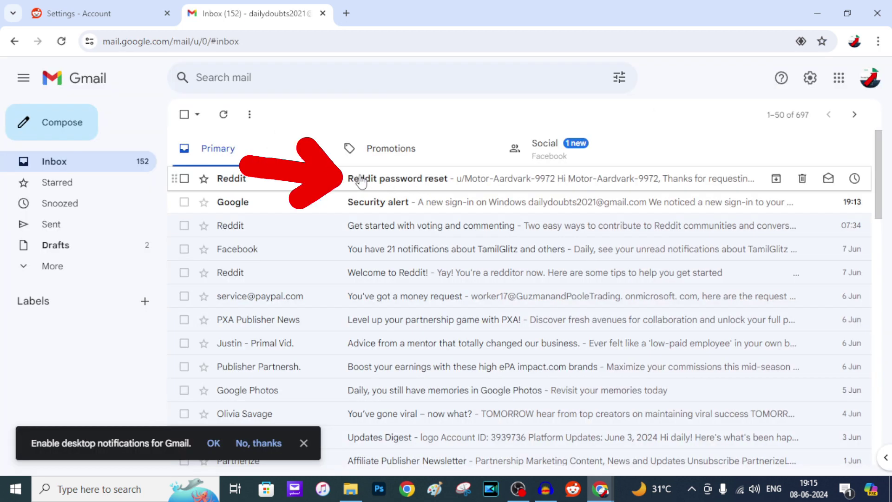
{"action": "left_click", "coordinate": [407, 183]}
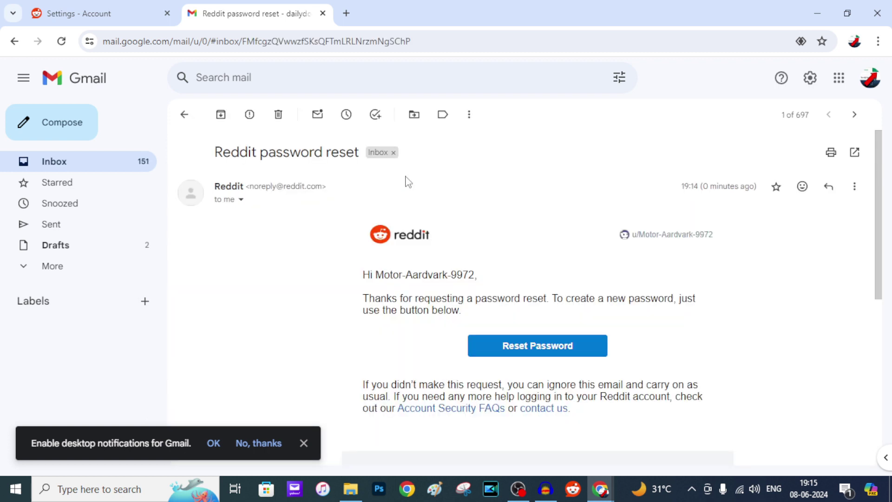
- Back in Reddit Settings, choose Delete Account again to resend the password-creation email
{"action": "left_click", "coordinate": [136, 13]}
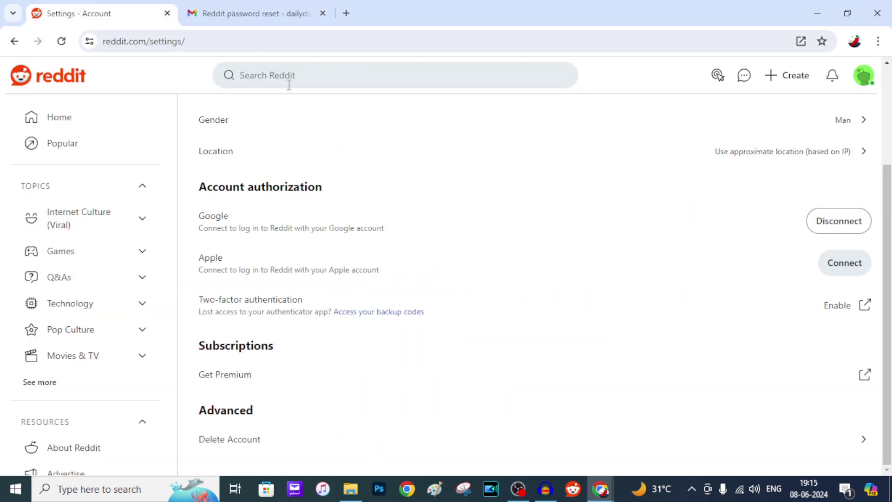
{"action": "left_click", "coordinate": [864, 439]}
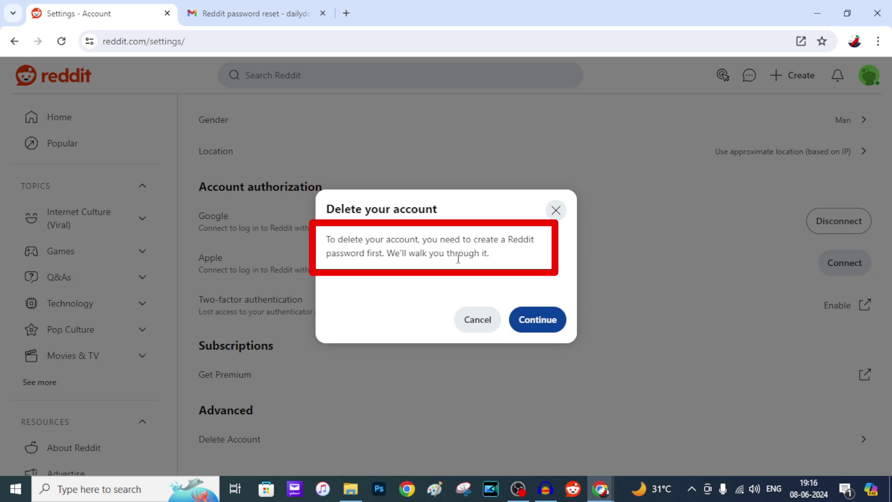
{"action": "left_click", "coordinate": [543, 320]}
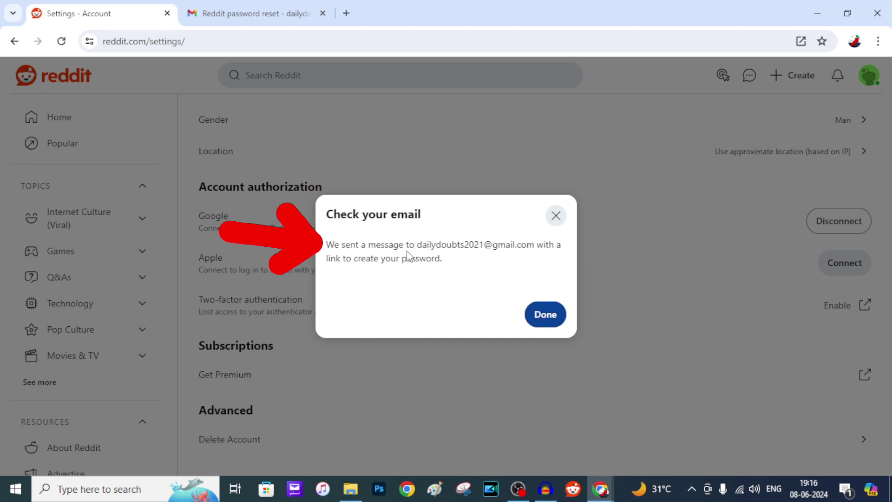
{"action": "left_click", "coordinate": [547, 315]}
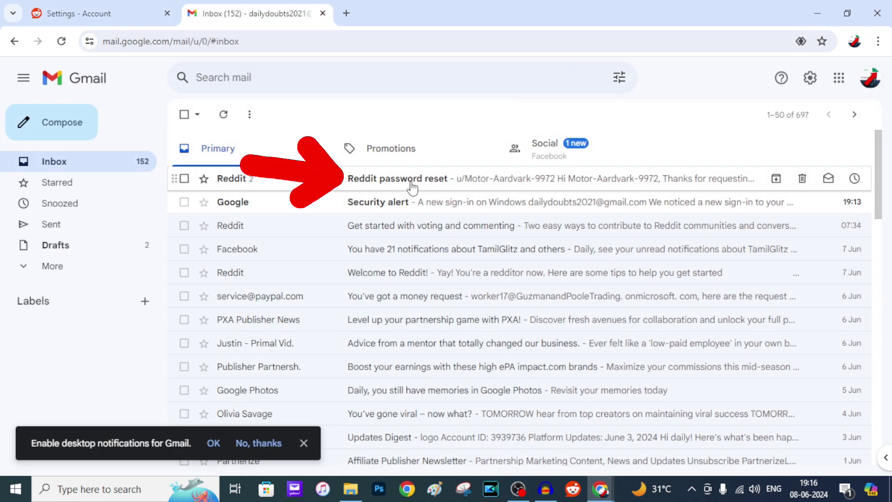
- Open the 'Reddit password reset' email and follow its Reset Password link
{"action": "left_click", "coordinate": [412, 187]}
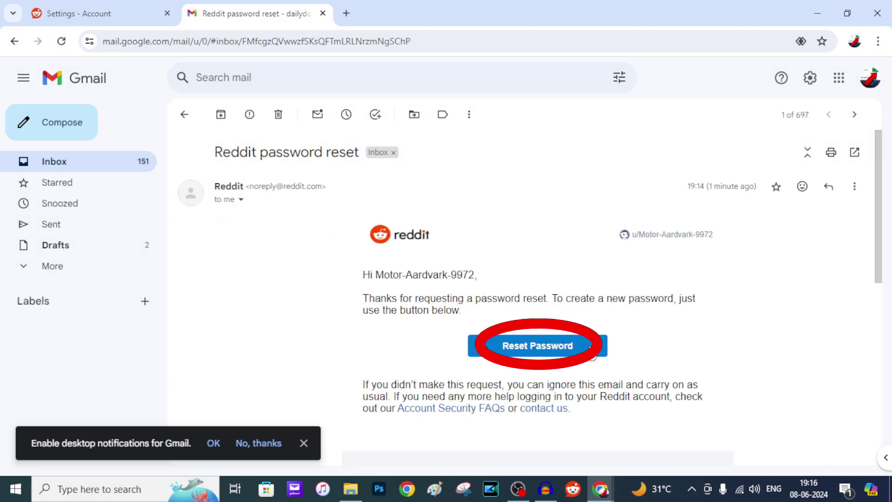
{"action": "left_click", "coordinate": [550, 352]}
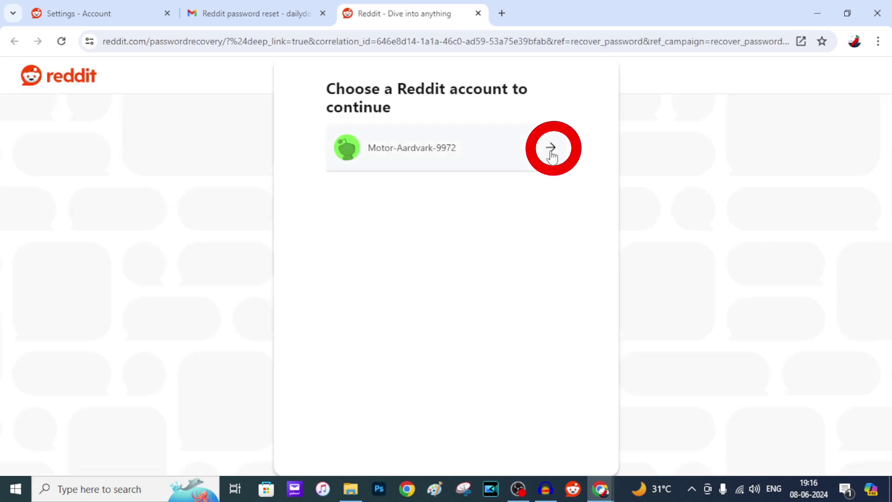
- Pick the listed account, enter and confirm a new password, then sign back in through Google
{"action": "left_click", "coordinate": [551, 149]}
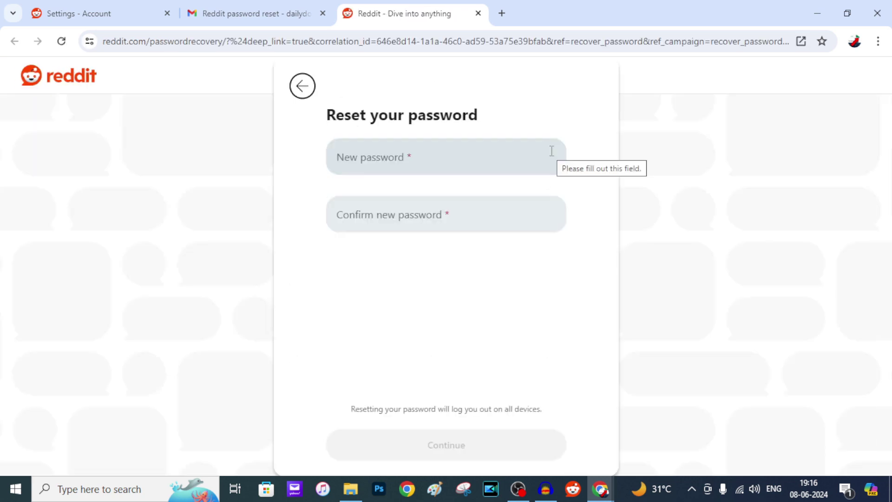
{"action": "left_click", "coordinate": [397, 163]}
{"action": "type", "text": "•••••••••"}
{"action": "left_click", "coordinate": [377, 217]}
{"action": "type", "text": "•••••••••"}
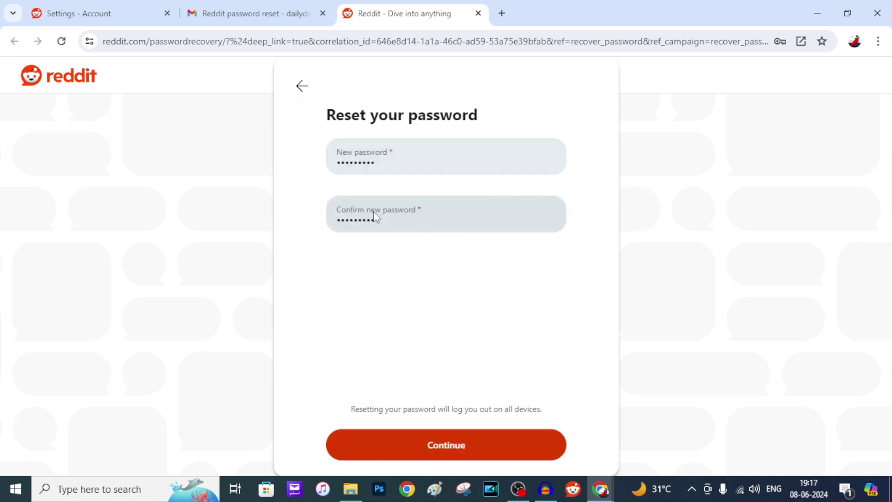
{"action": "left_click", "coordinate": [449, 456]}
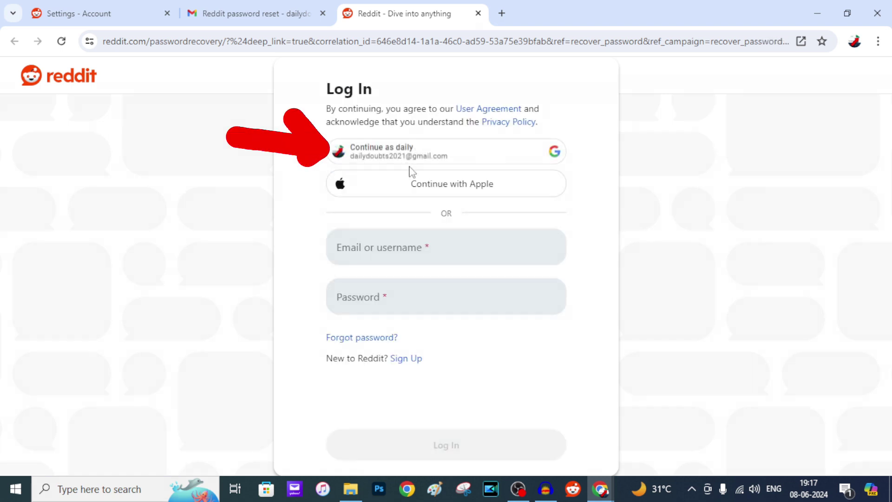
{"action": "left_click", "coordinate": [469, 154]}
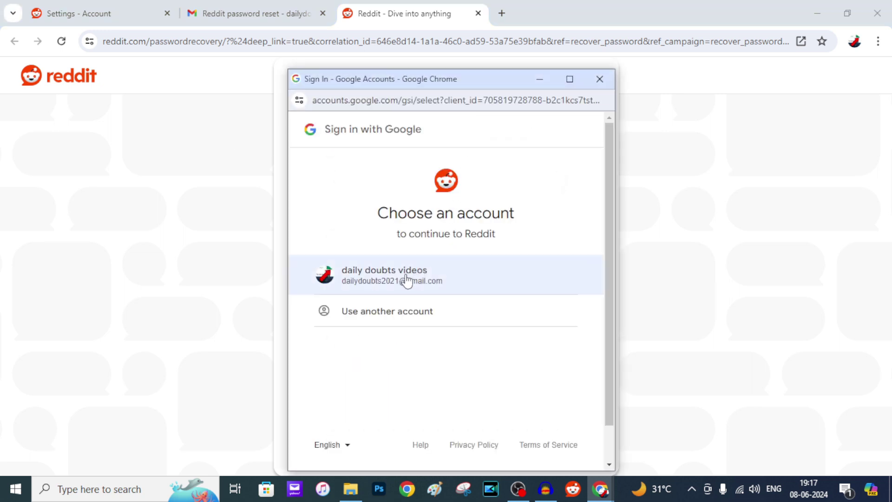
{"action": "left_click", "coordinate": [407, 279]}
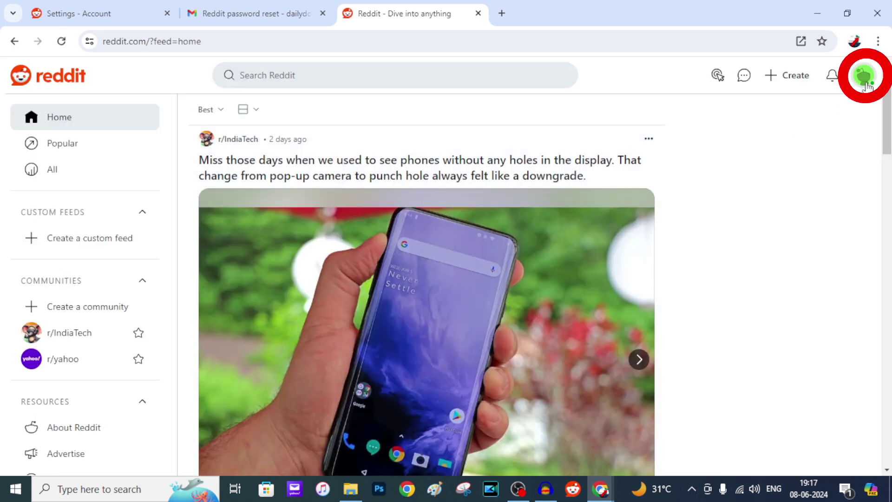
- Open Settings from the avatar menu, open the Delete Account form under Advanced, then close it
{"action": "left_click", "coordinate": [866, 86]}
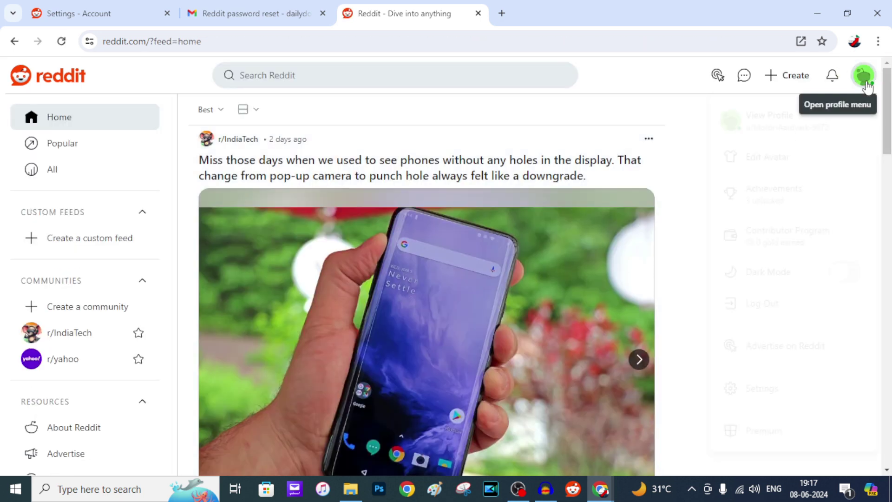
{"action": "left_click", "coordinate": [767, 393]}
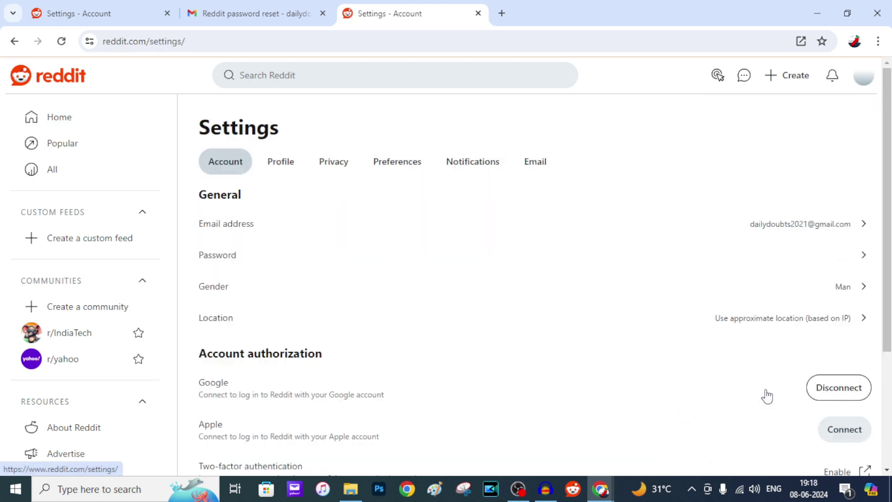
{"action": "scroll", "coordinate": [688, 351], "scroll_direction": "down", "scroll_amount": 2}
{"action": "scroll", "coordinate": [688, 351], "scroll_direction": "down", "scroll_amount": 2}
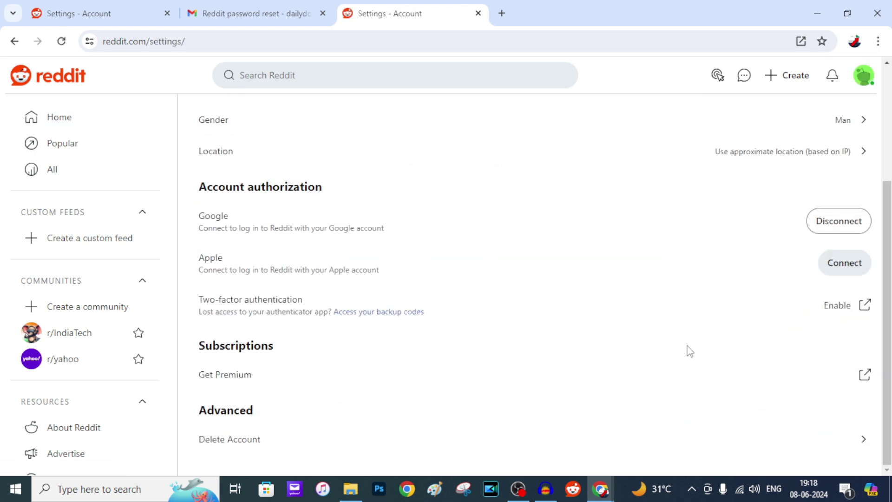
{"action": "left_click", "coordinate": [246, 443]}
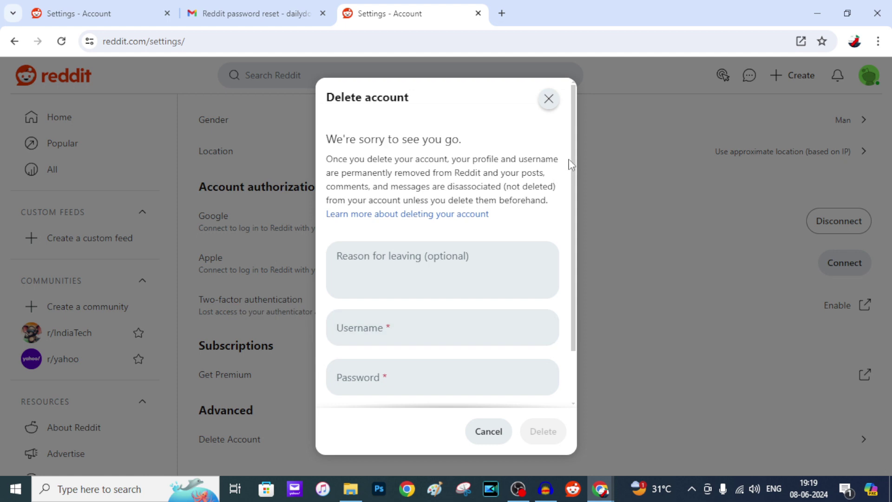
{"action": "left_click", "coordinate": [549, 101]}
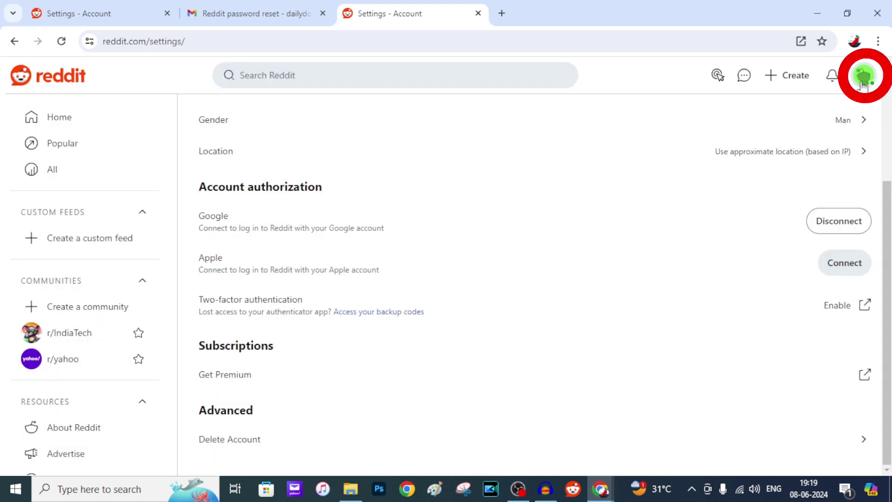
{"action": "left_click", "coordinate": [863, 84]}
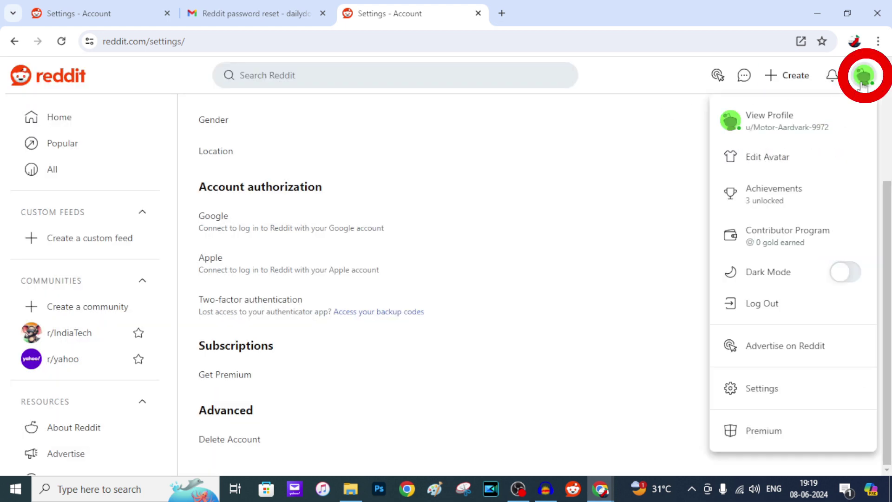
{"action": "left_click", "coordinate": [784, 134]}
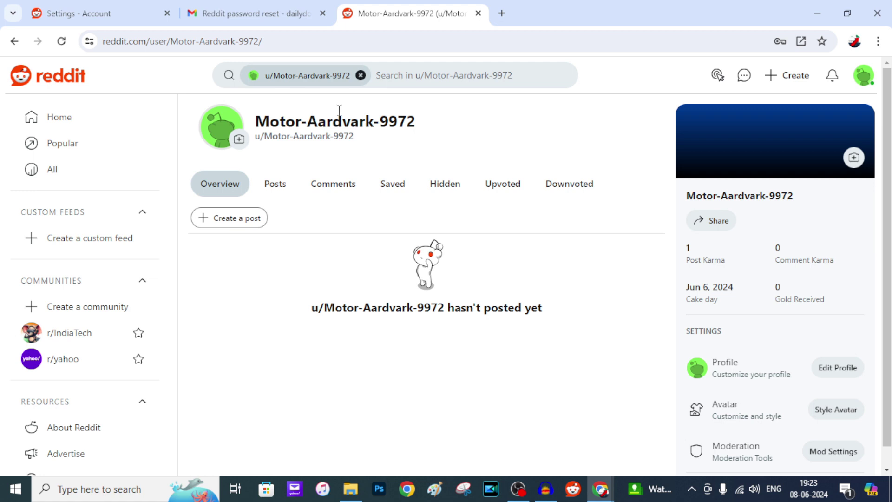
{"action": "left_click", "coordinate": [14, 42]}
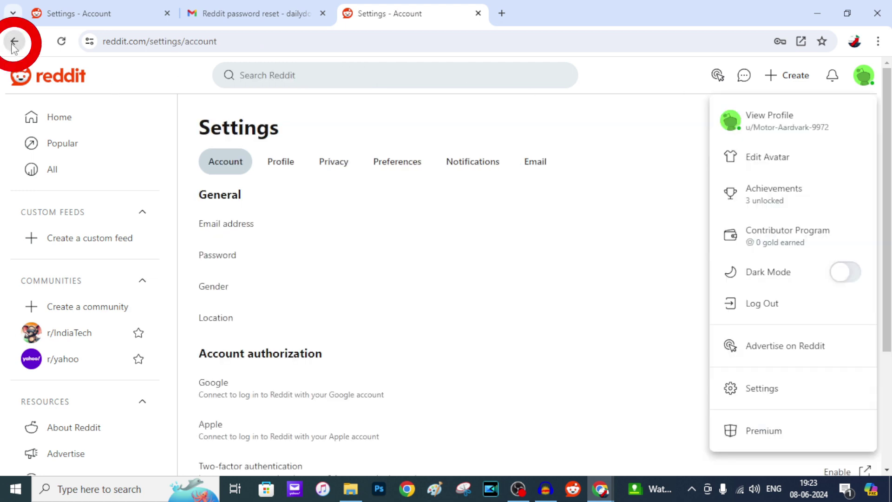
- Open the account deletion form and enter the account's username and password
{"action": "scroll", "coordinate": [357, 309], "scroll_direction": "down", "scroll_amount": 4}
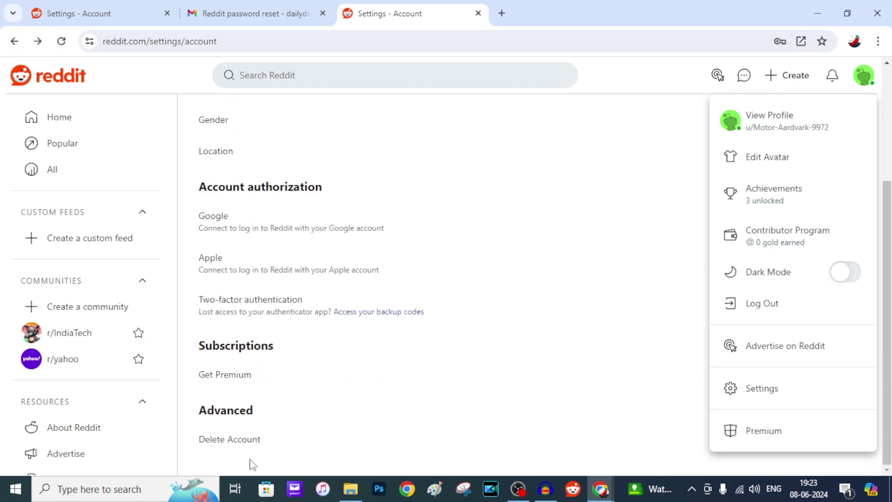
{"action": "left_click", "coordinate": [251, 441]}
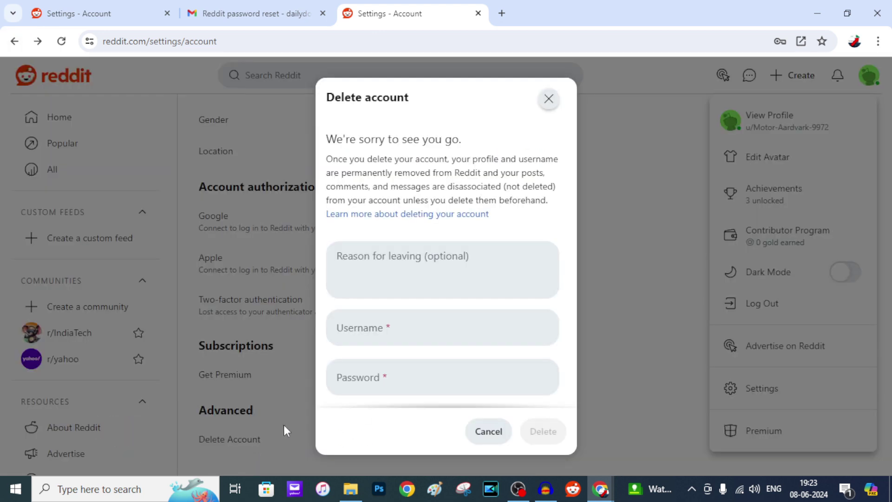
{"action": "left_click", "coordinate": [383, 328]}
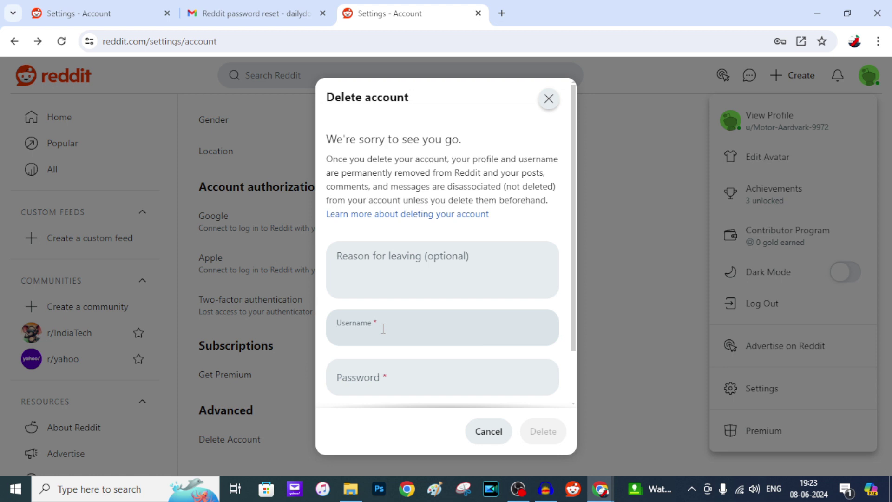
{"action": "type", "text": "M"}
{"action": "type", "text": "otor-Aardvark"}
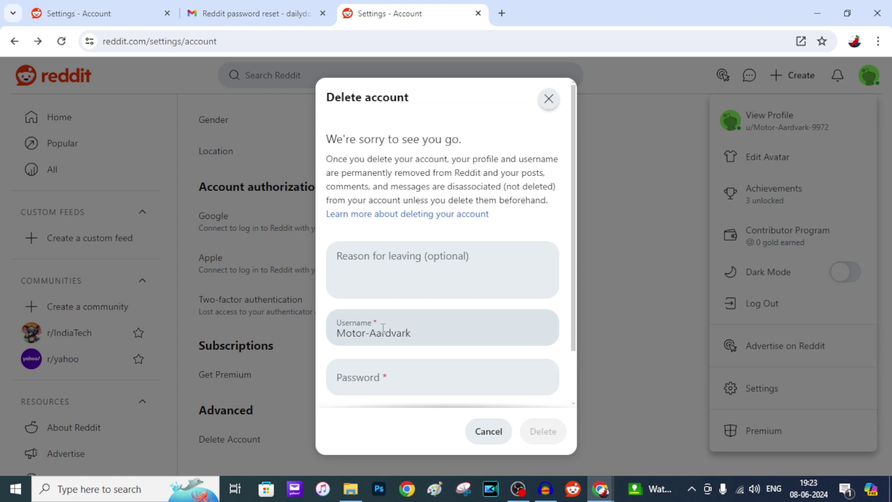
{"action": "type", "text": "-9972"}
{"action": "left_click", "coordinate": [392, 379]}
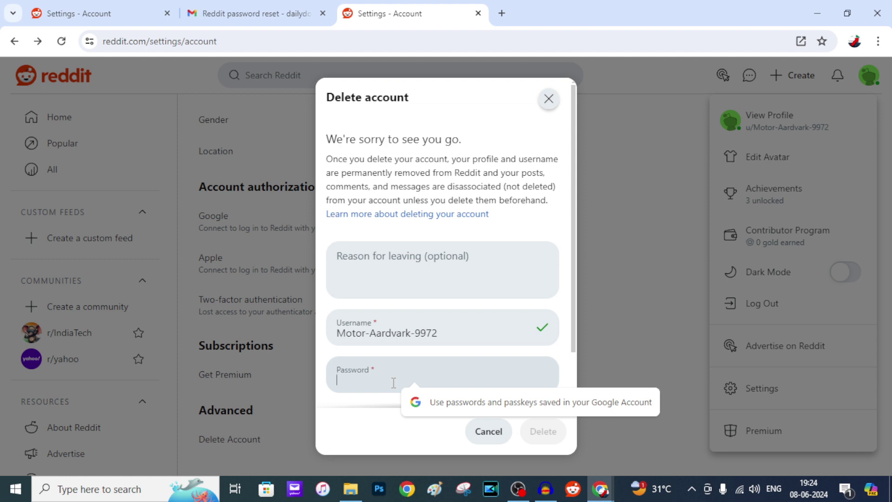
{"action": "type", "text": "••"}
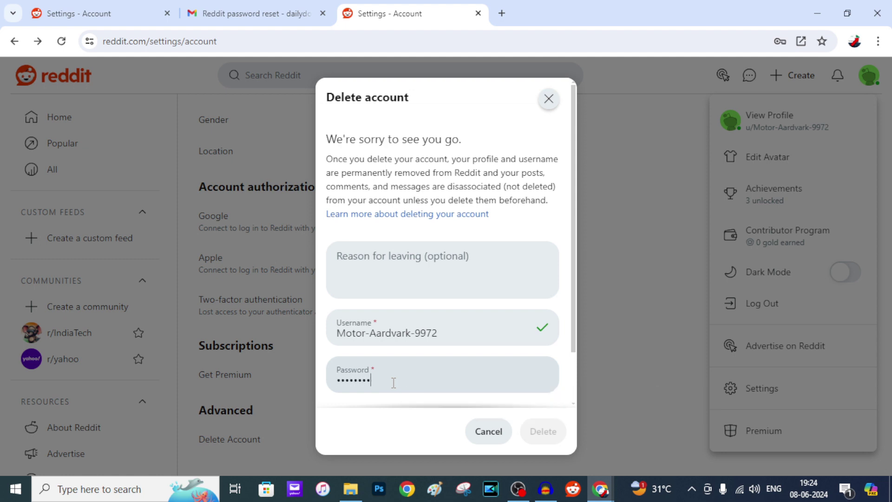
- Tick 'I understand that deleted accounts aren't recoverable' and submit the deletion
{"action": "scroll", "coordinate": [418, 378], "scroll_direction": "down", "scroll_amount": 1}
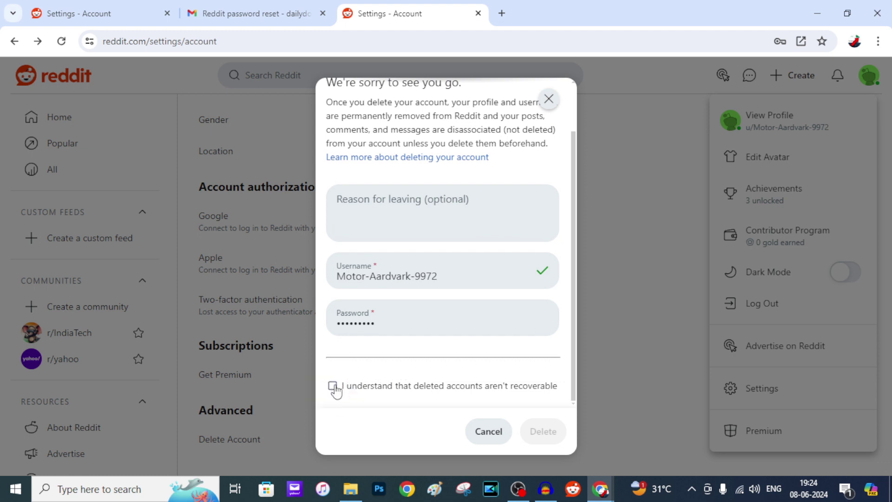
{"action": "left_click", "coordinate": [334, 388]}
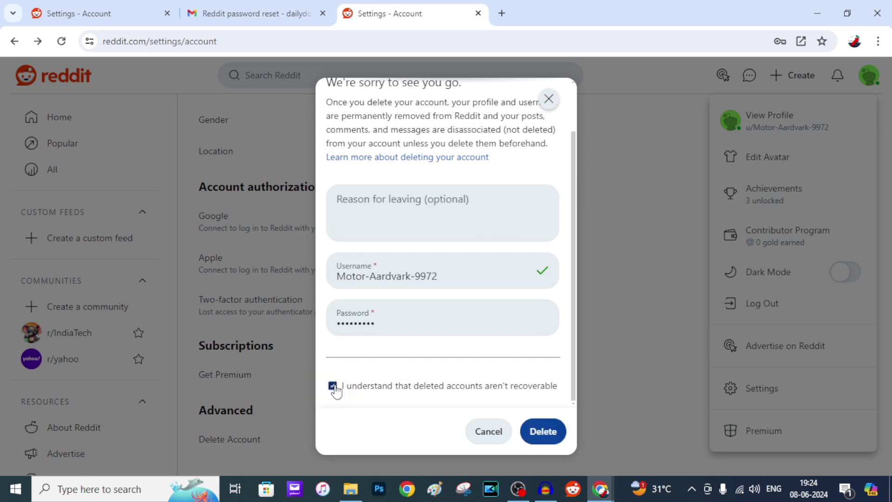
{"action": "left_click", "coordinate": [549, 438]}
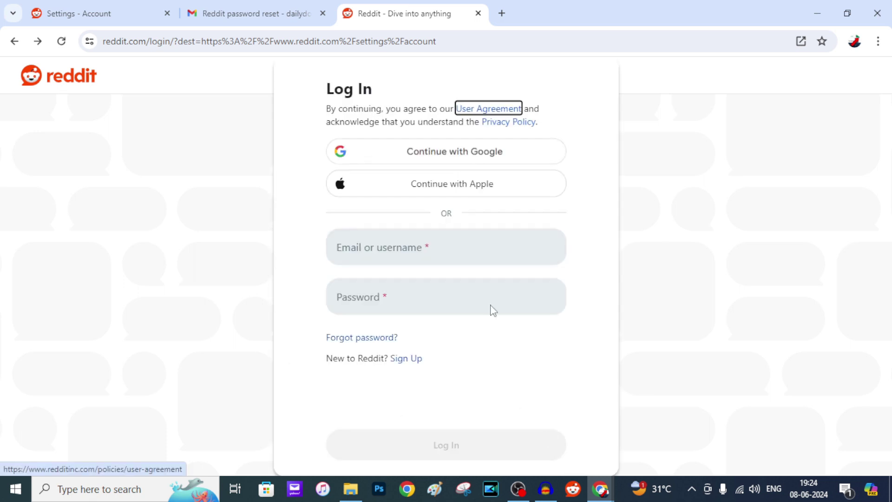
- Reload the signed-out Reddit Log In page
{"action": "left_click", "coordinate": [66, 46]}
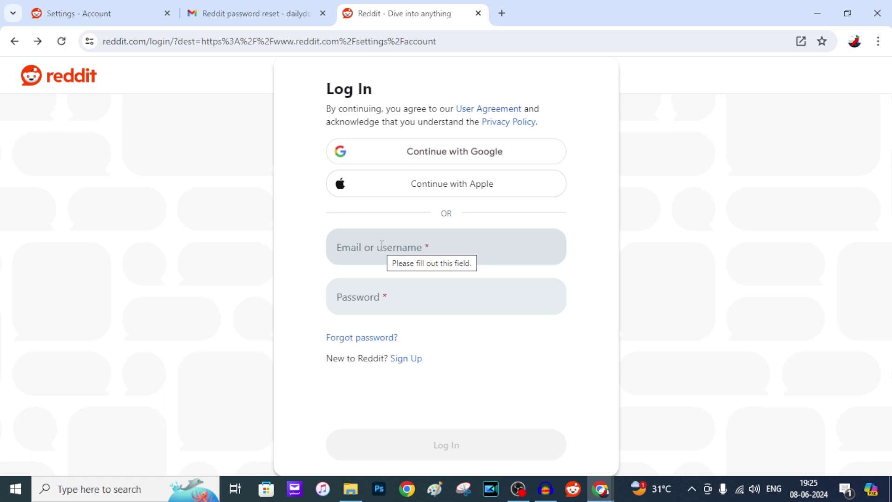
- Sign in to Reddit with the Google account and confirm, creating a new account
{"action": "left_click", "coordinate": [447, 160]}
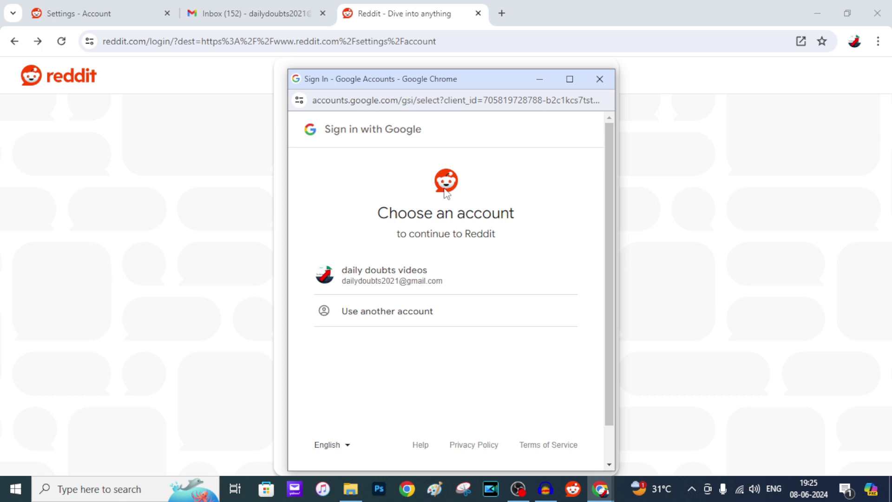
{"action": "left_click", "coordinate": [435, 280]}
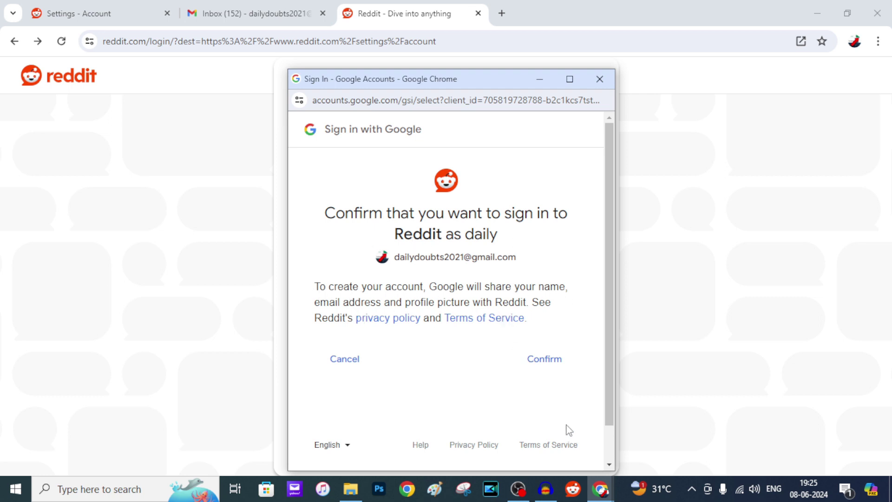
{"action": "left_click", "coordinate": [544, 366]}
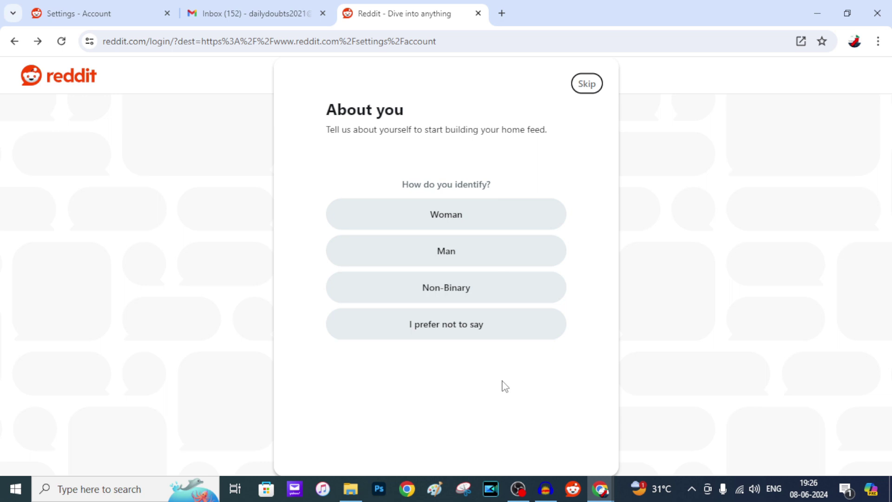
- Skip the About you question, choose Movies as an interest and continue
{"action": "left_click", "coordinate": [584, 87]}
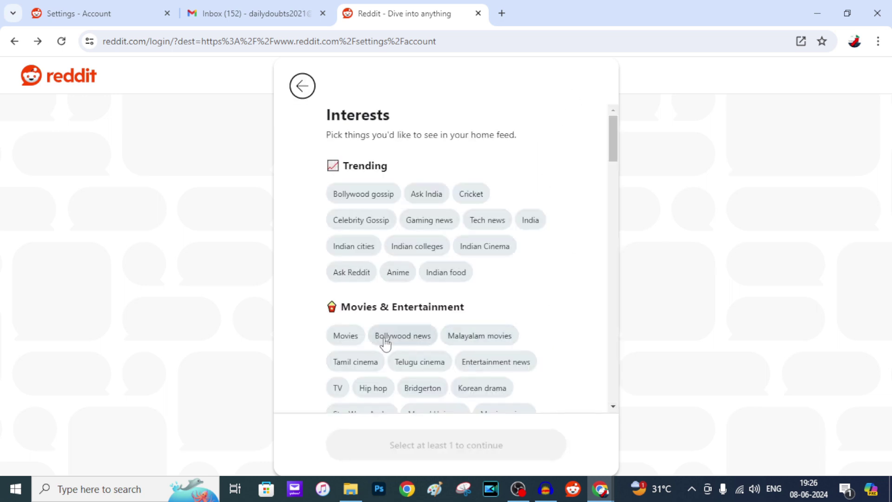
{"action": "left_click", "coordinate": [345, 337]}
{"action": "left_click", "coordinate": [489, 443]}
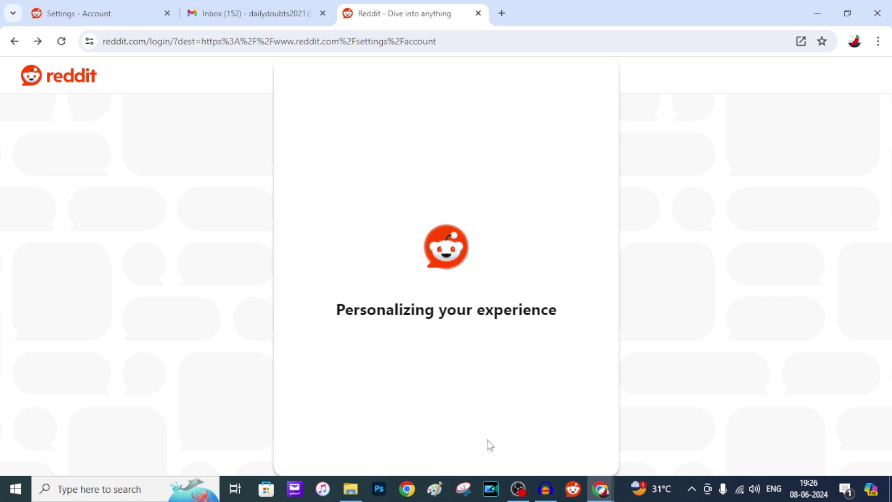